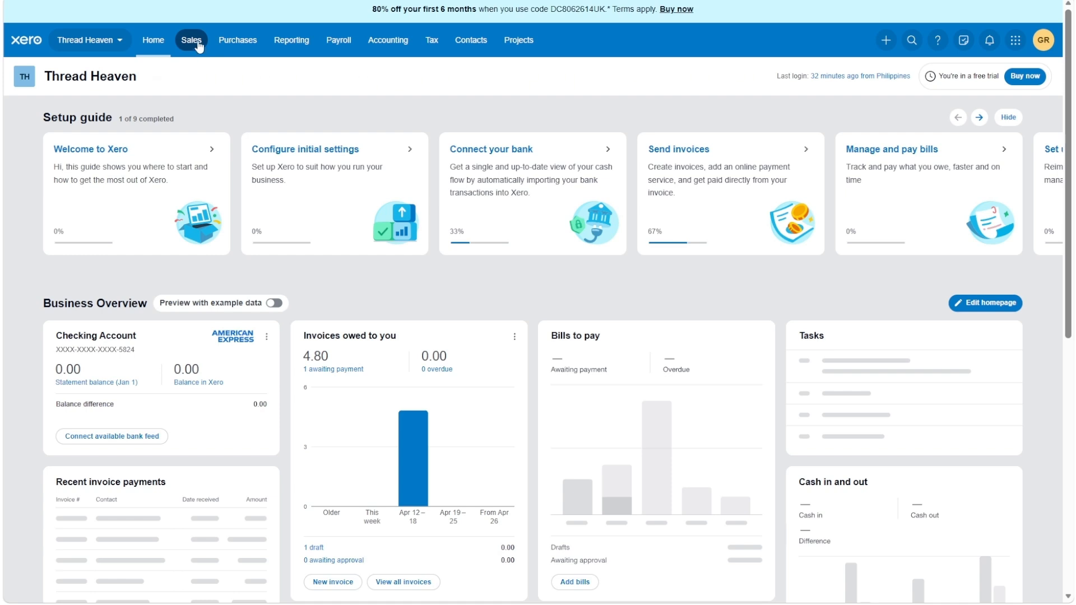
Open the Products and services list and view its import options
left_click(199, 44)
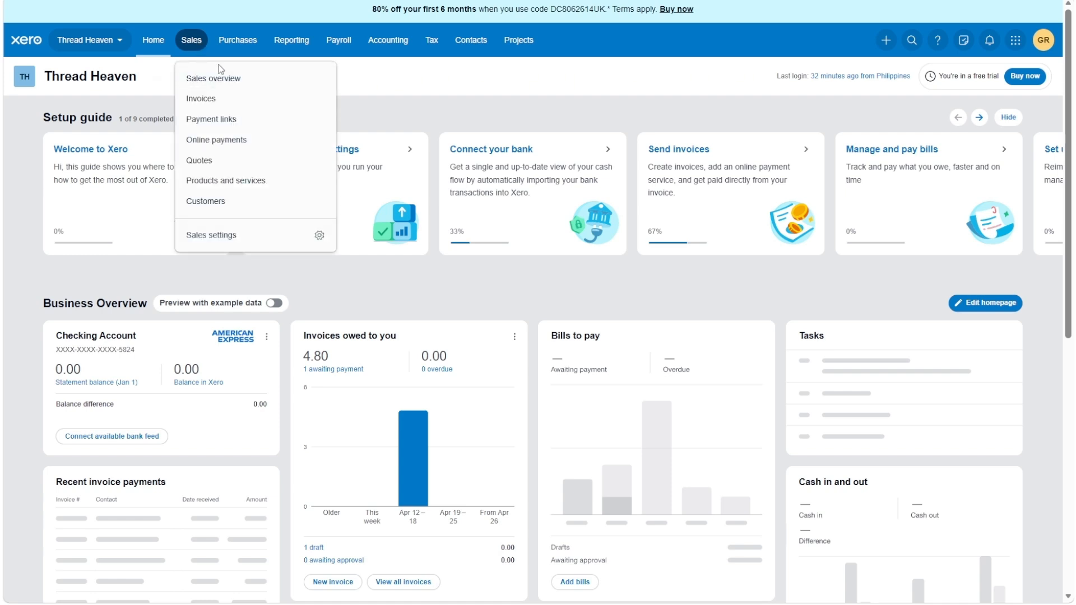
left_click(311, 183)
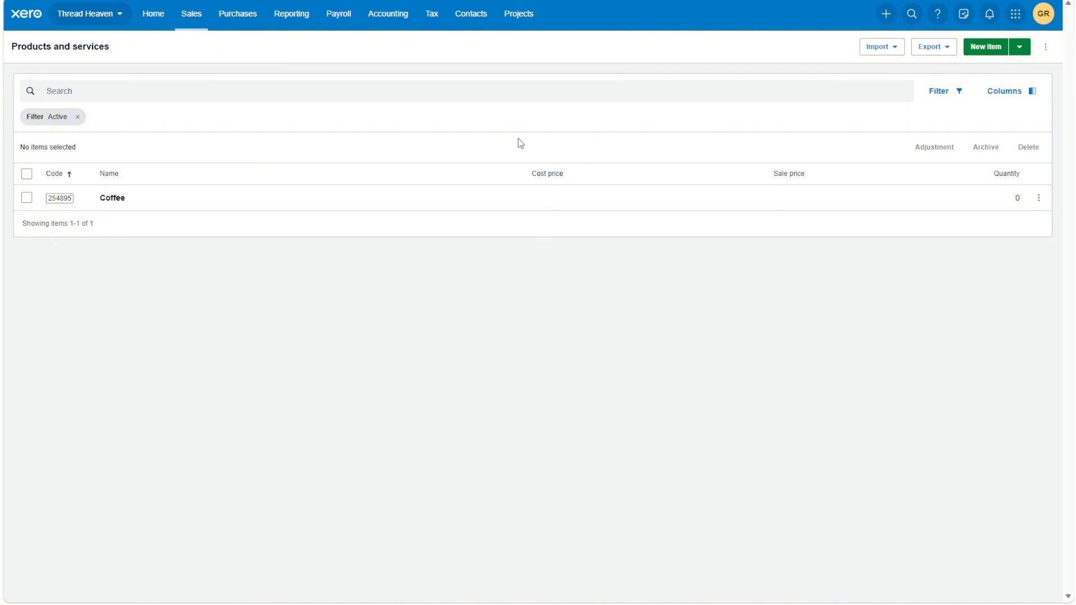
left_click(895, 54)
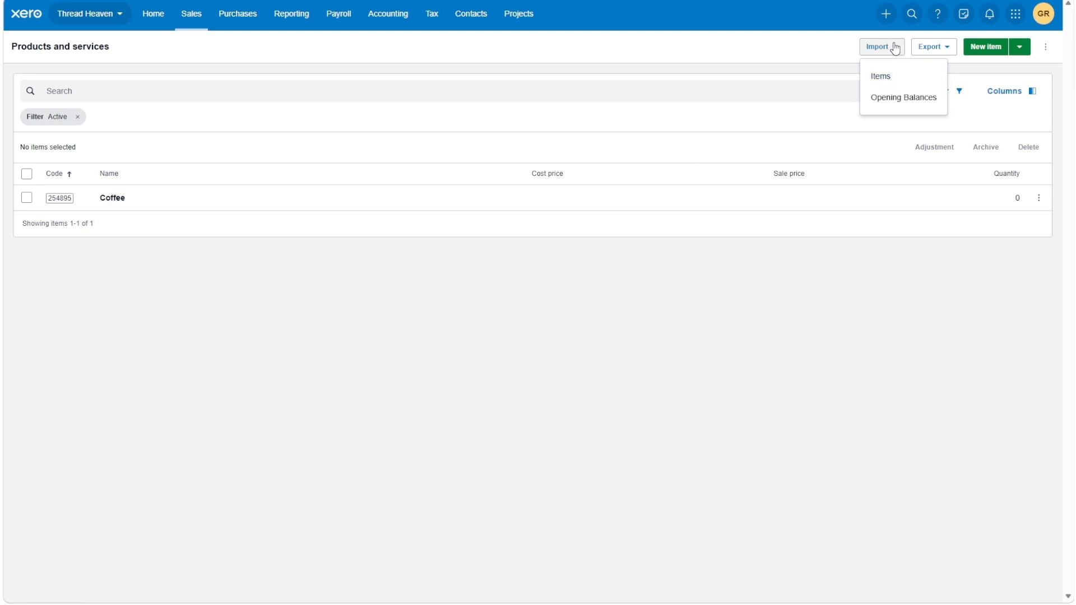
left_click(893, 46)
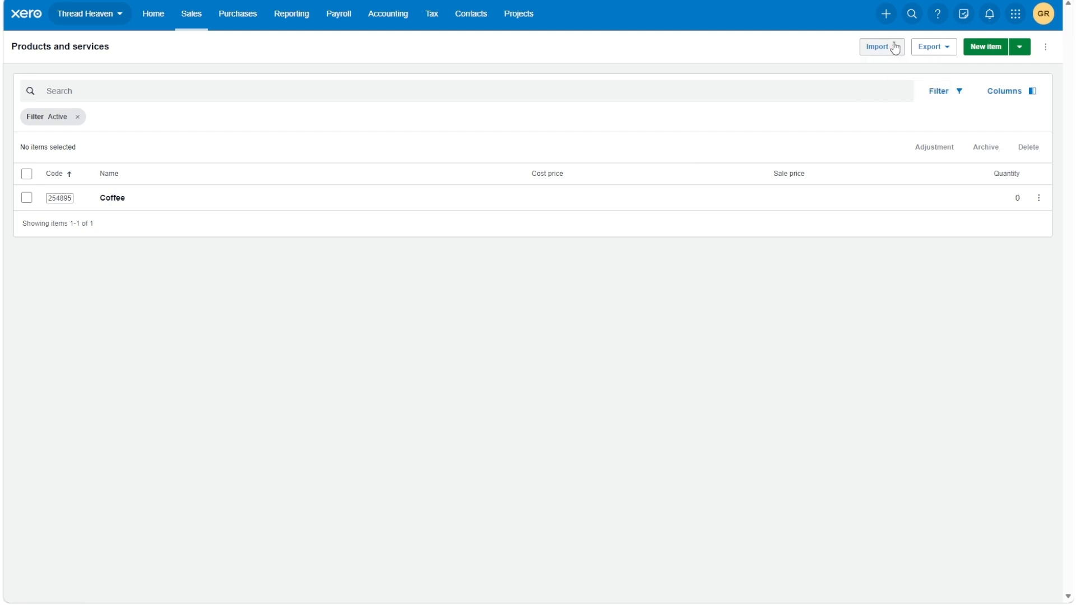
Start a new item with the code 5462158
left_click(992, 47)
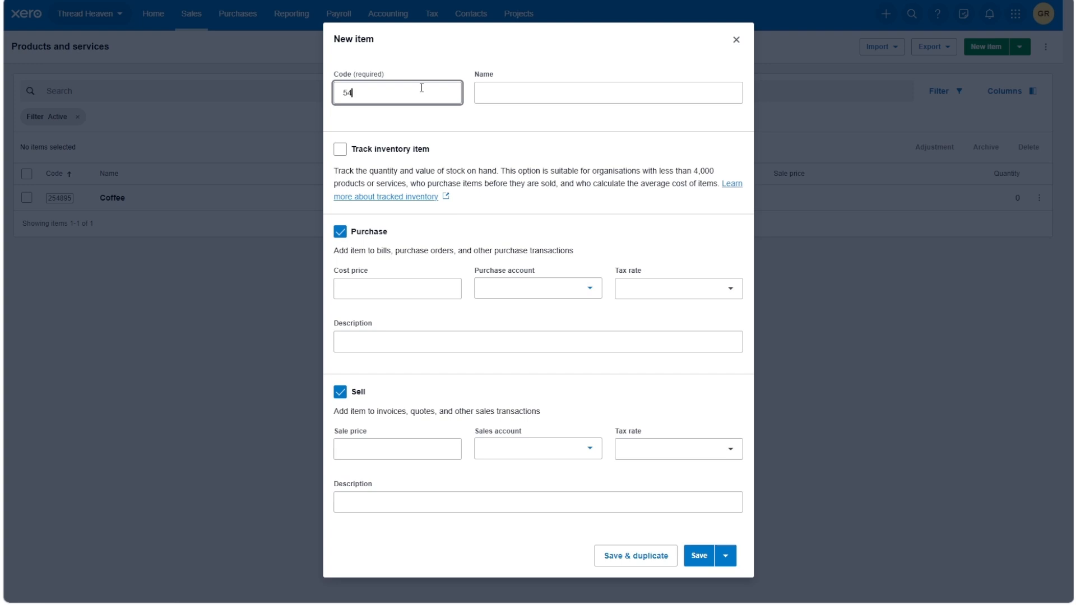
type("62158")
left_click(483, 91)
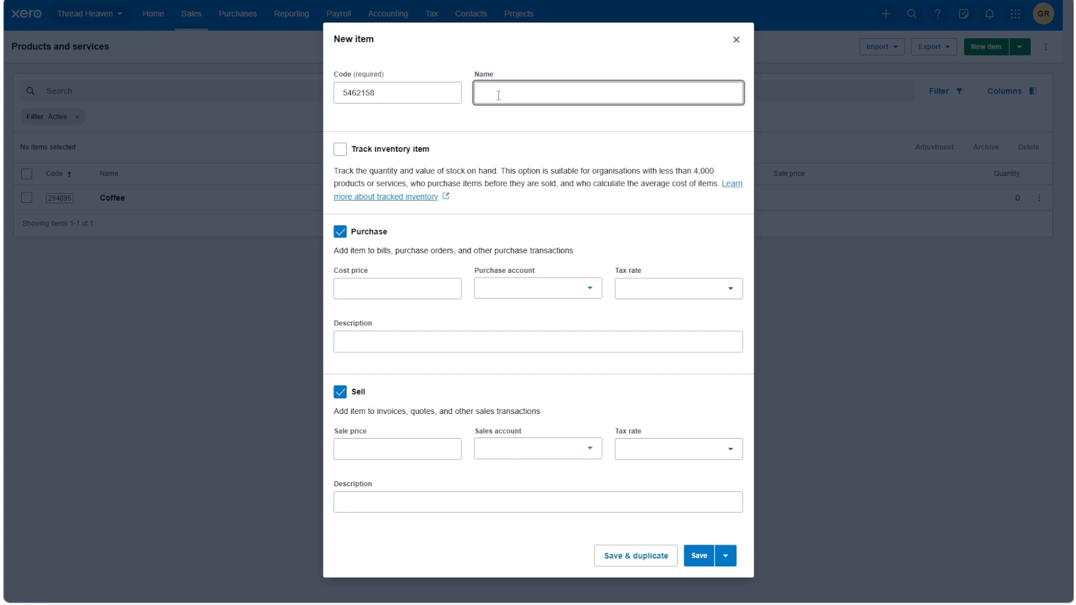
Try Black Shirt and Training as names for the new item
type("Black Shirt")
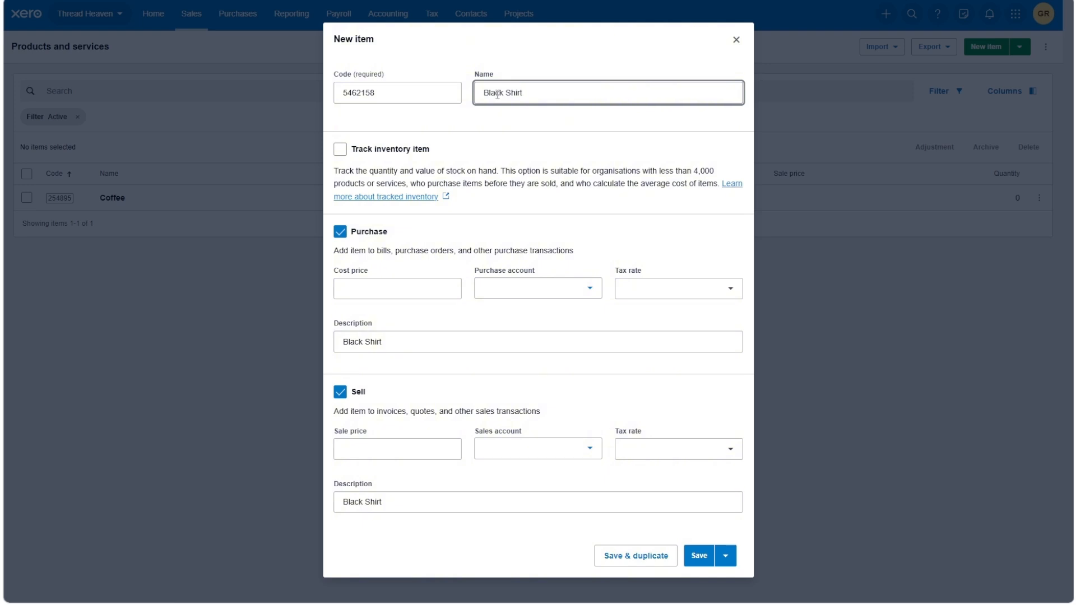
left_click_drag(555, 98, 365, 112)
key("BackSpace")
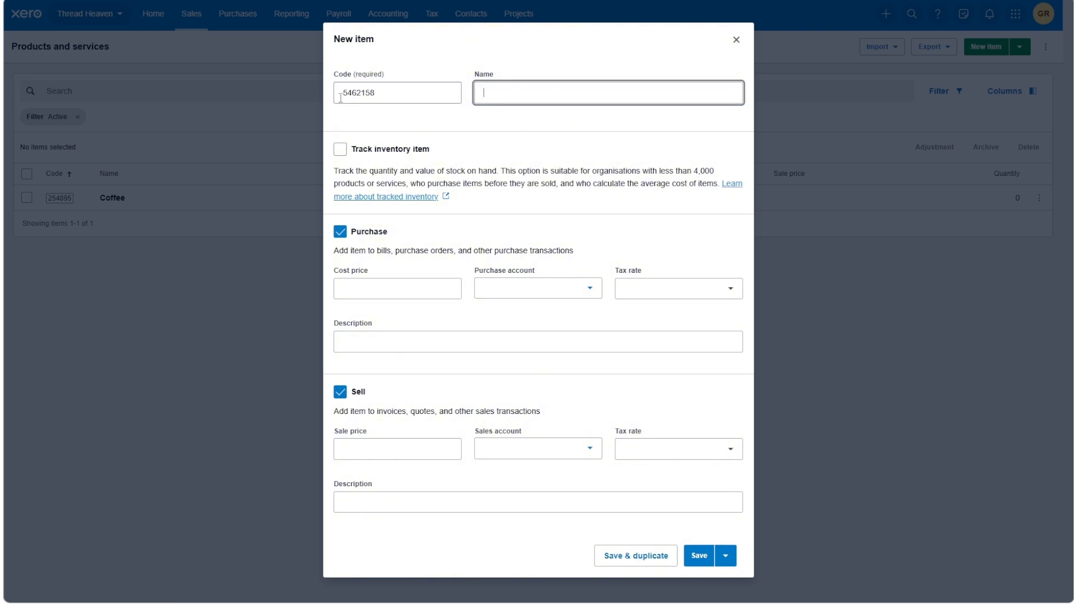
type("G")
key("BackSpace")
type("Training")
Name the item Golf Balls and track it as inventory under the 630 - Inventory asset account
key("ctrl+a")
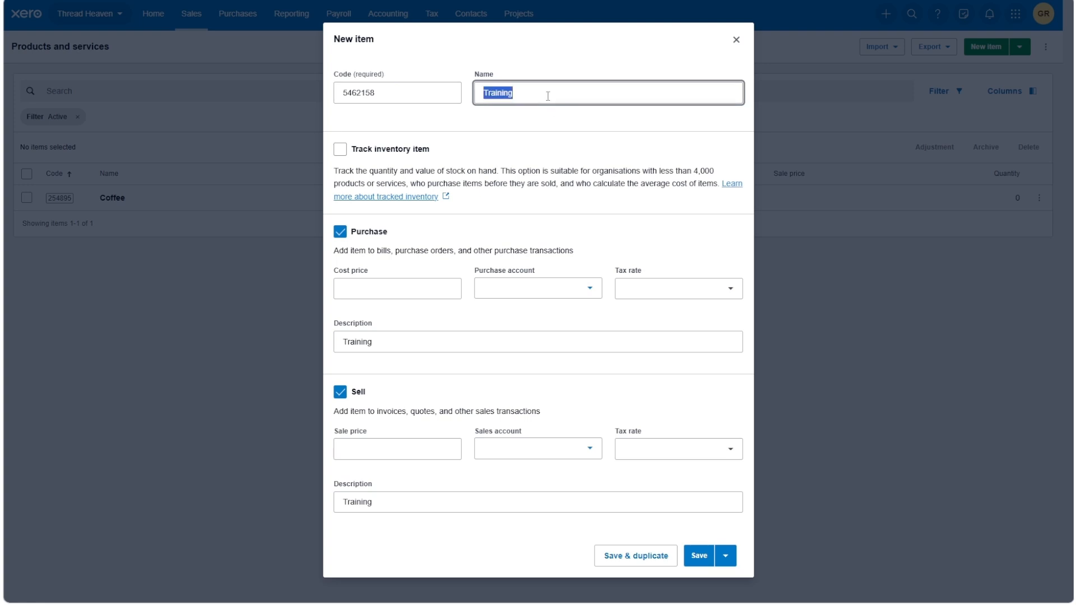
key("BackSpace")
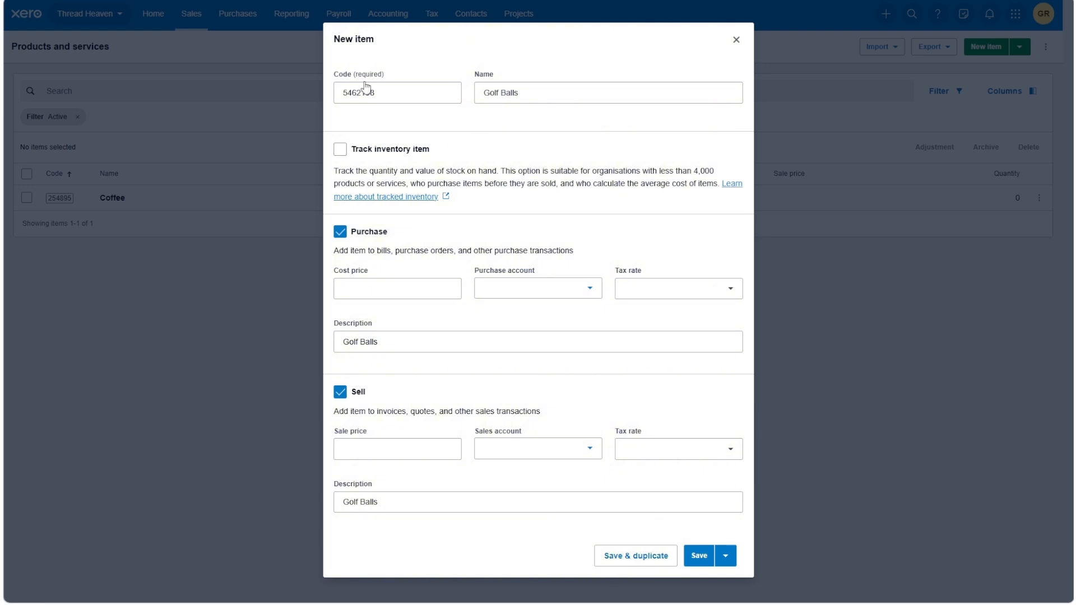
left_click(340, 153)
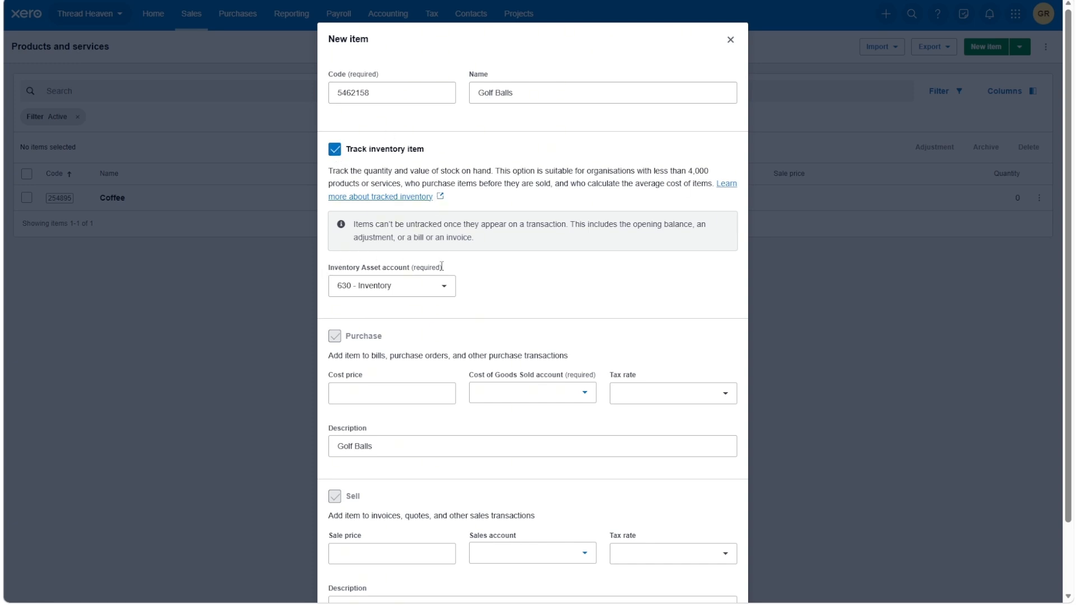
left_click(442, 286)
left_click(476, 310)
Set the item's cost price to 3.00 and its cost of goods sold account to 310 - Cost of Goods Sold
scroll(521, 342, "down", 2)
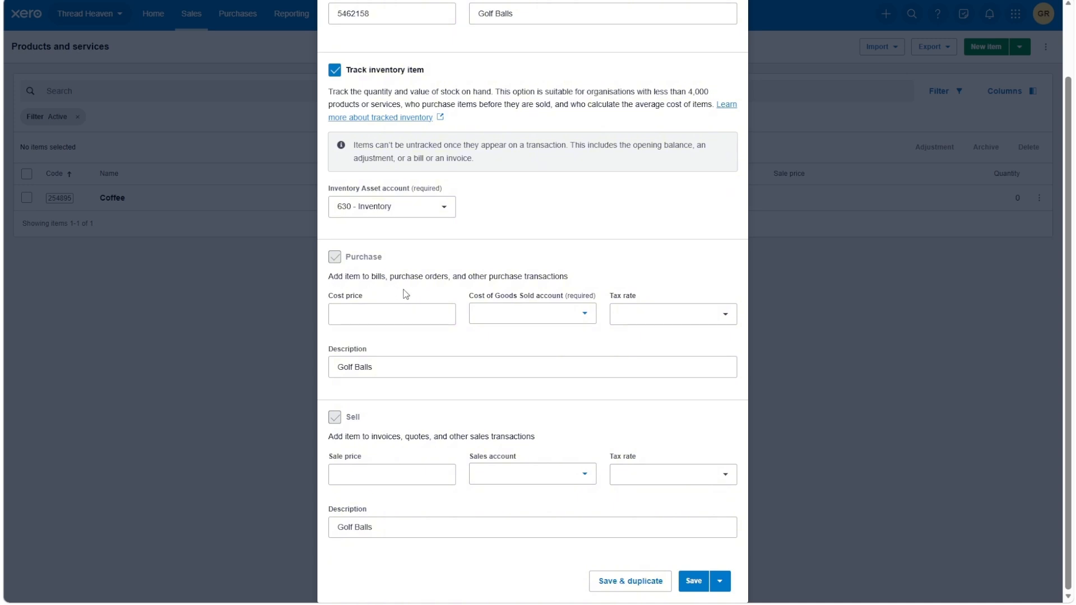
left_click(370, 315)
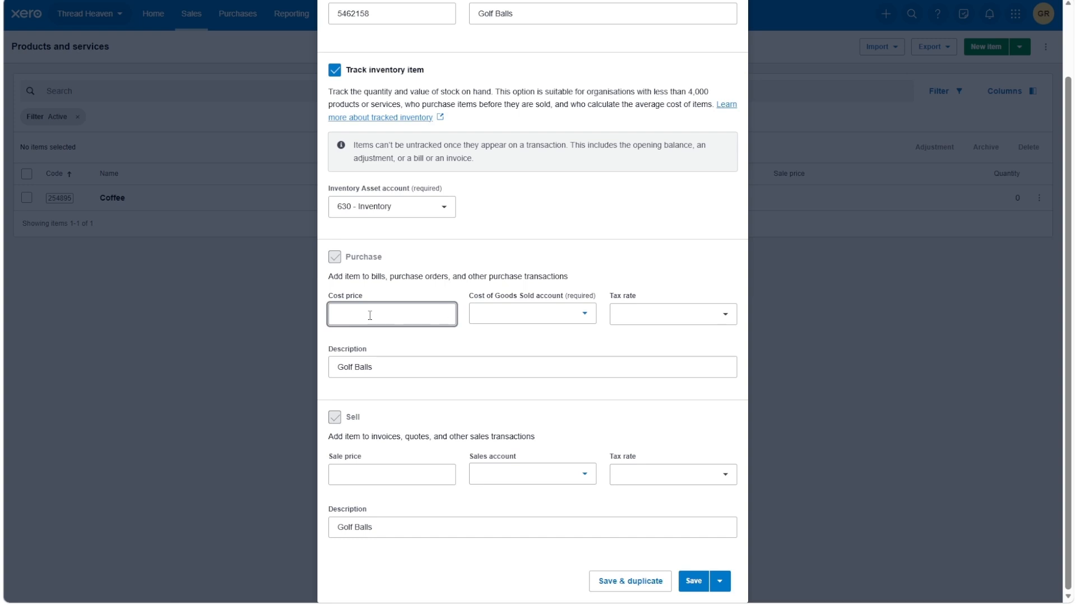
scroll(370, 316, "up", 2)
scroll(534, 325, "down", 2)
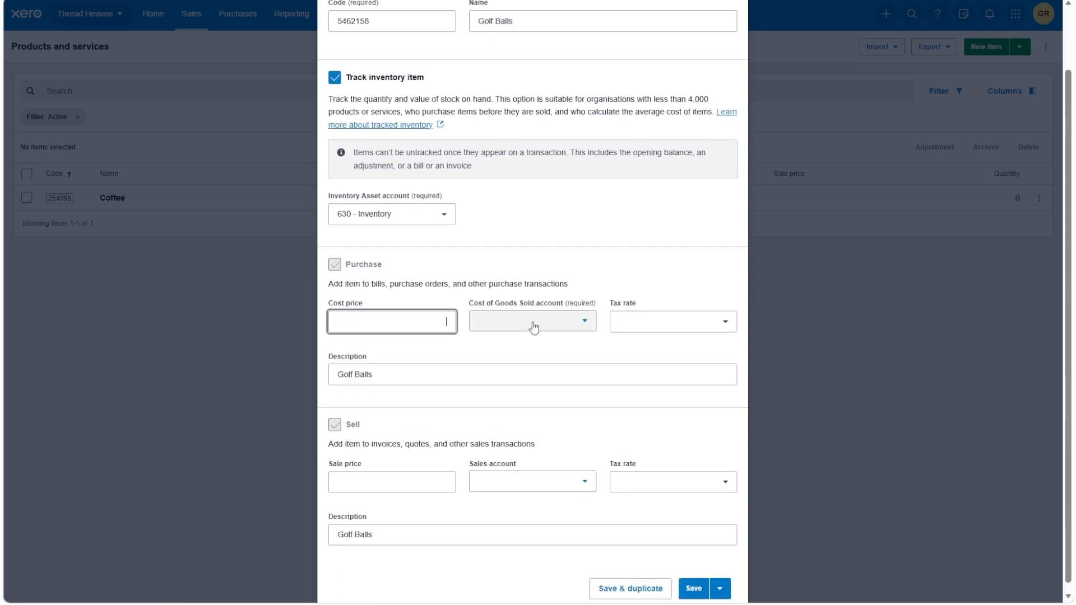
left_click(443, 284)
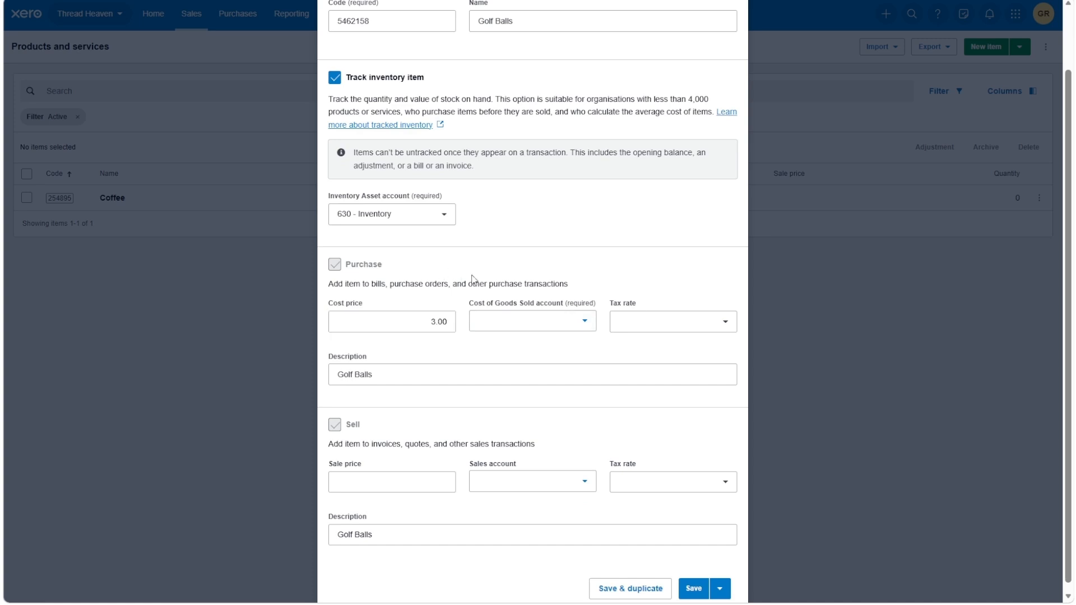
left_click(593, 332)
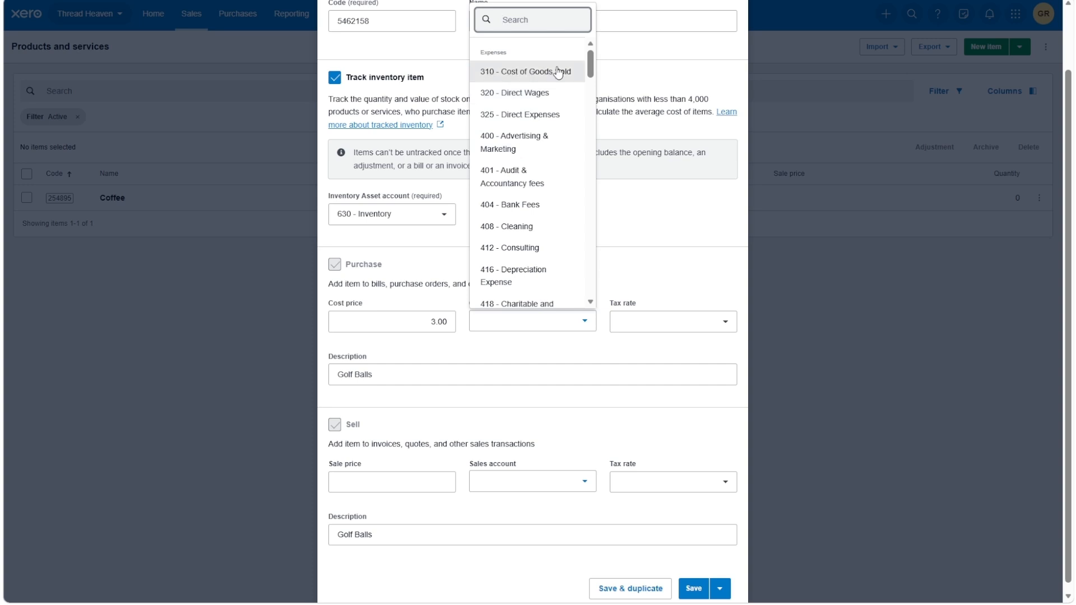
left_click(515, 71)
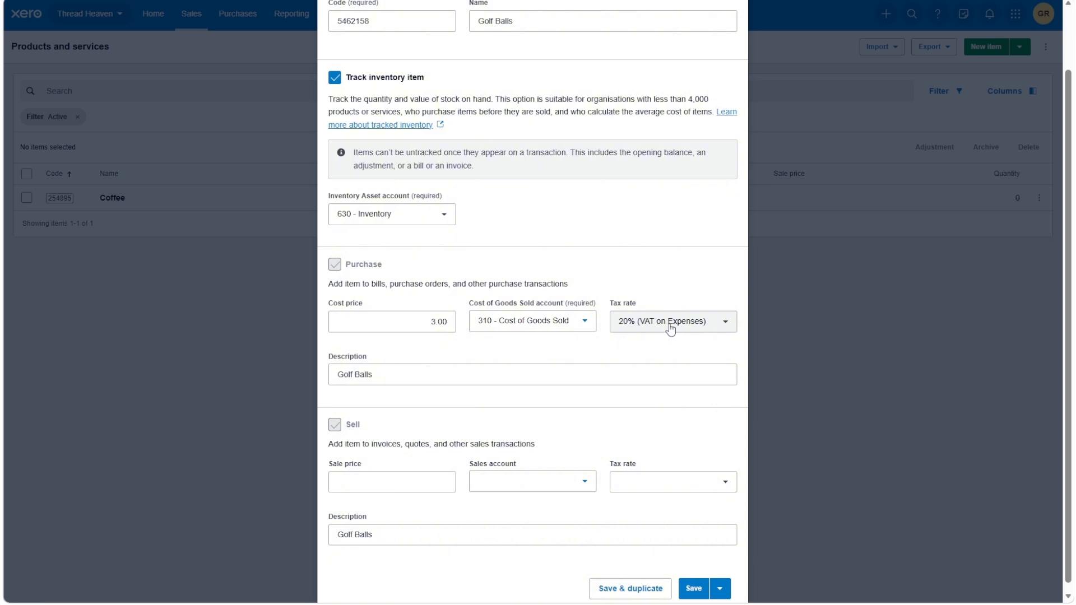
Set the purchase tax rate of the item to 5% (VAT on Expenses)
left_click(688, 317)
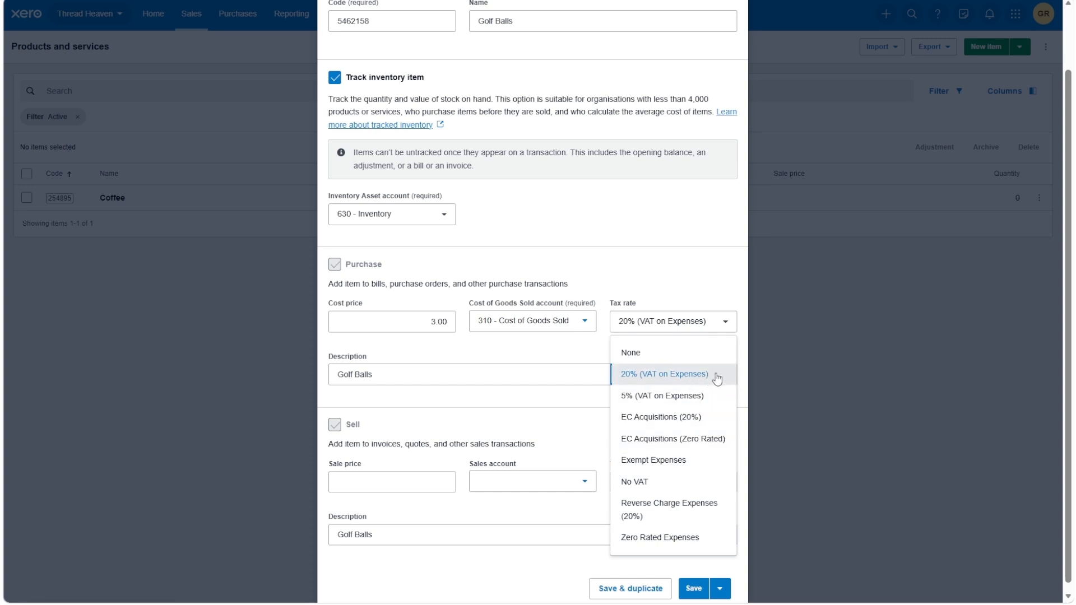
left_click(711, 398)
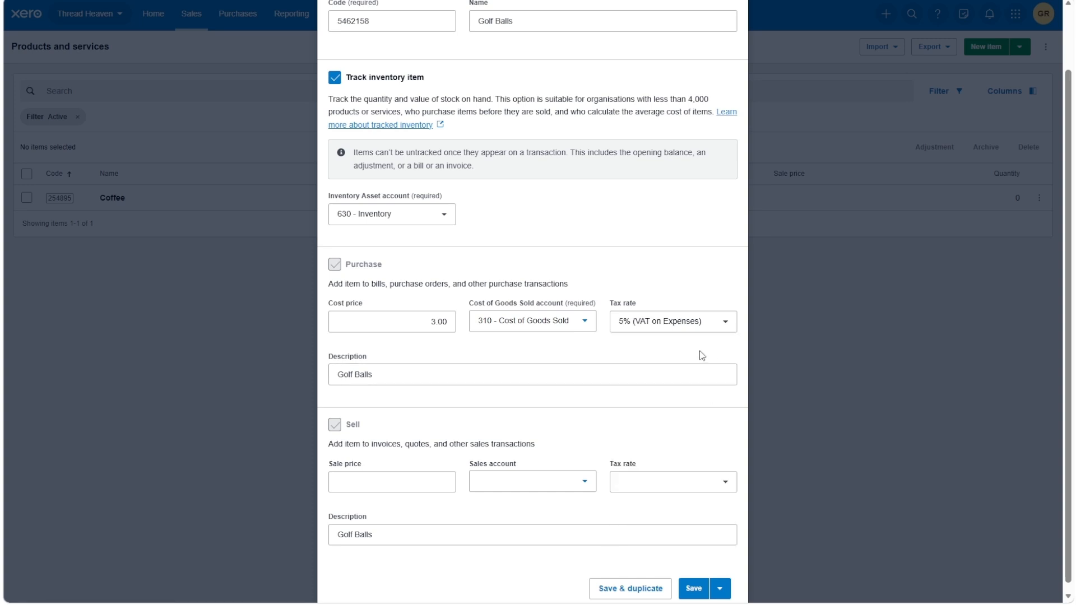
left_click(697, 329)
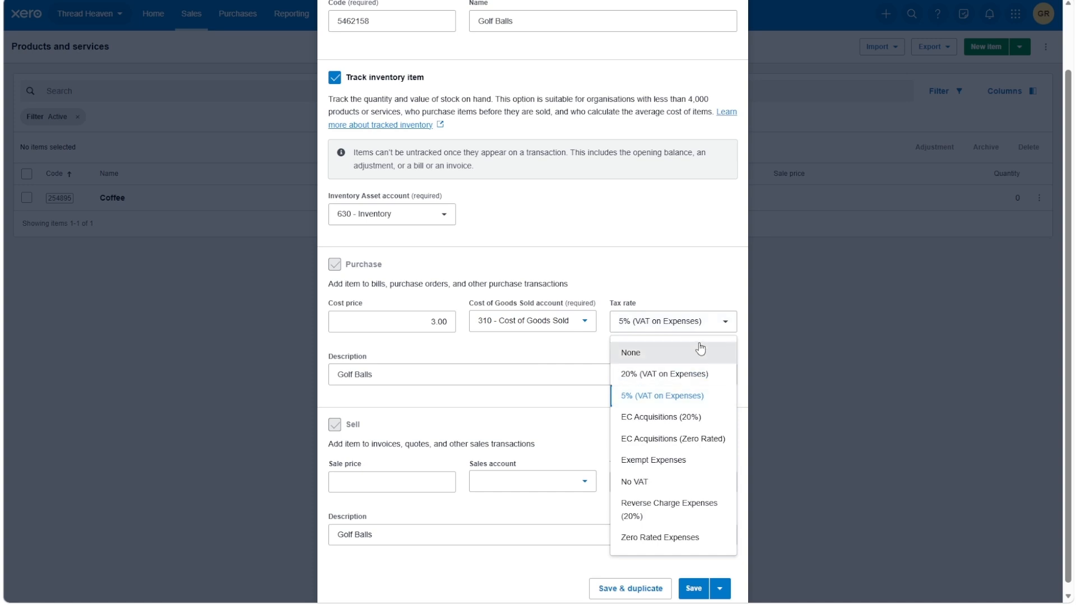
left_click(692, 330)
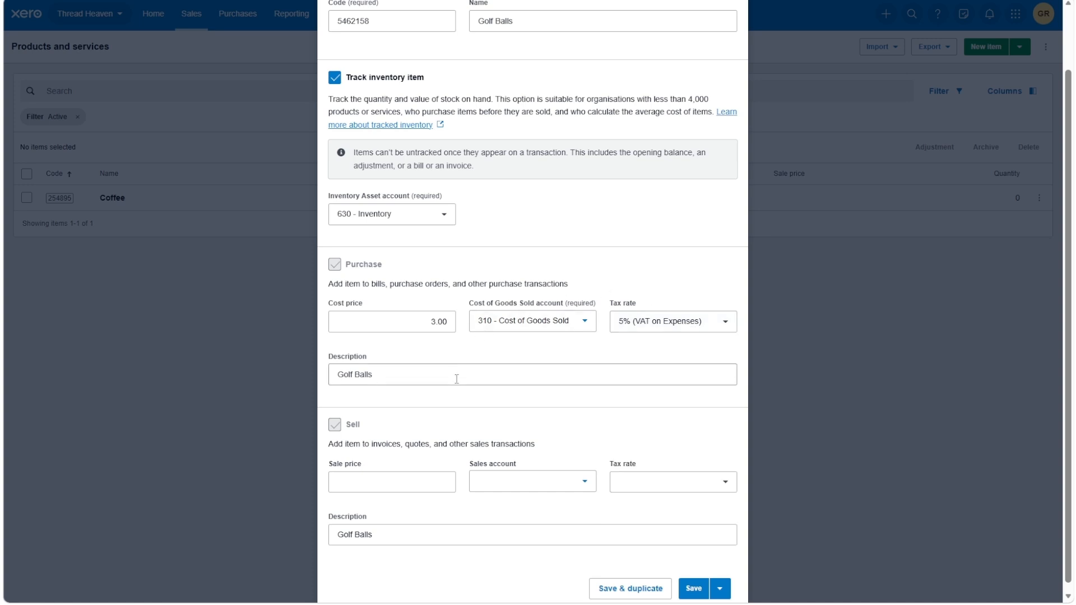
left_click_drag(456, 375, 291, 374)
left_click(516, 356)
Set the item's sale price to 5.00
scroll(519, 355, "down", 1)
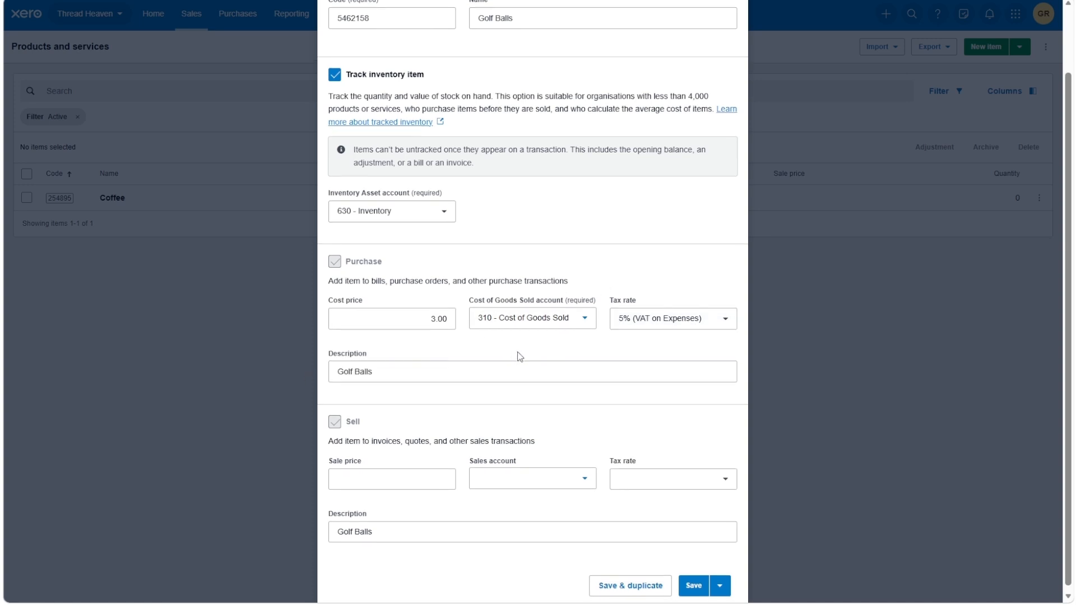
left_click(373, 480)
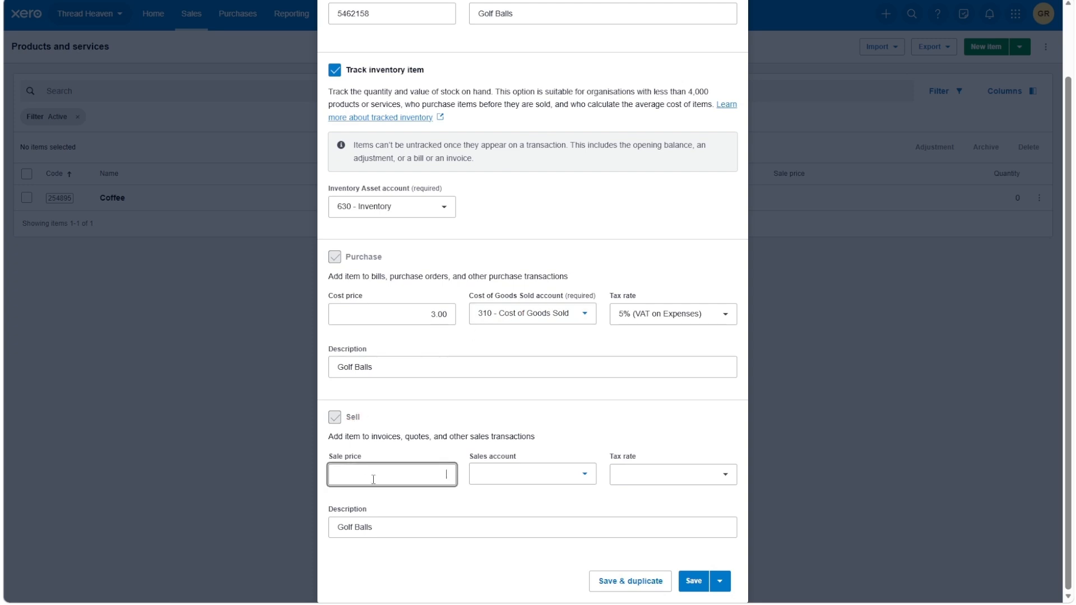
left_click(465, 459)
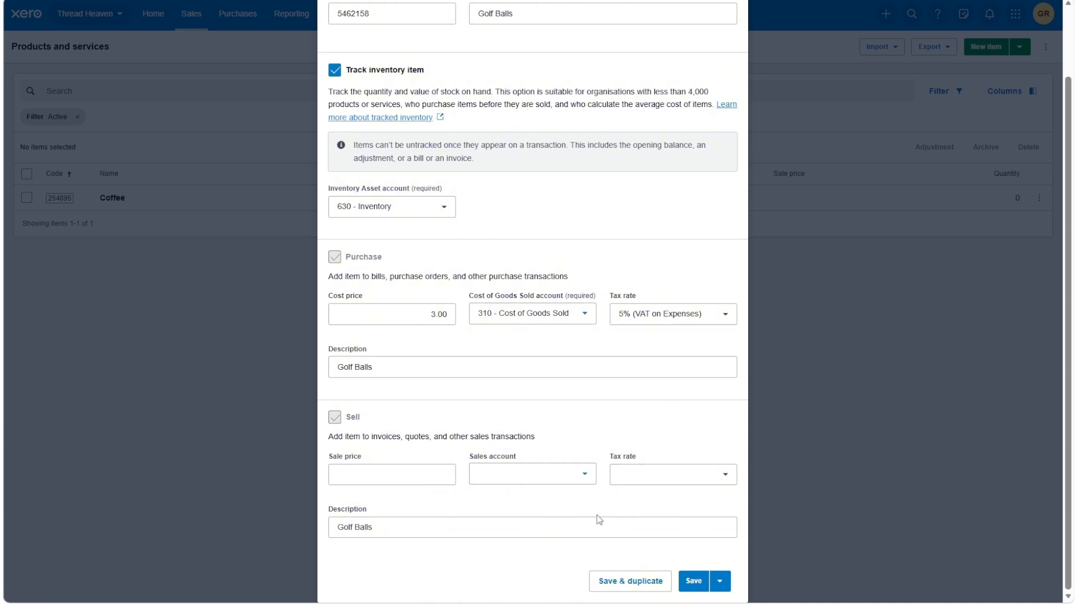
left_click(408, 477)
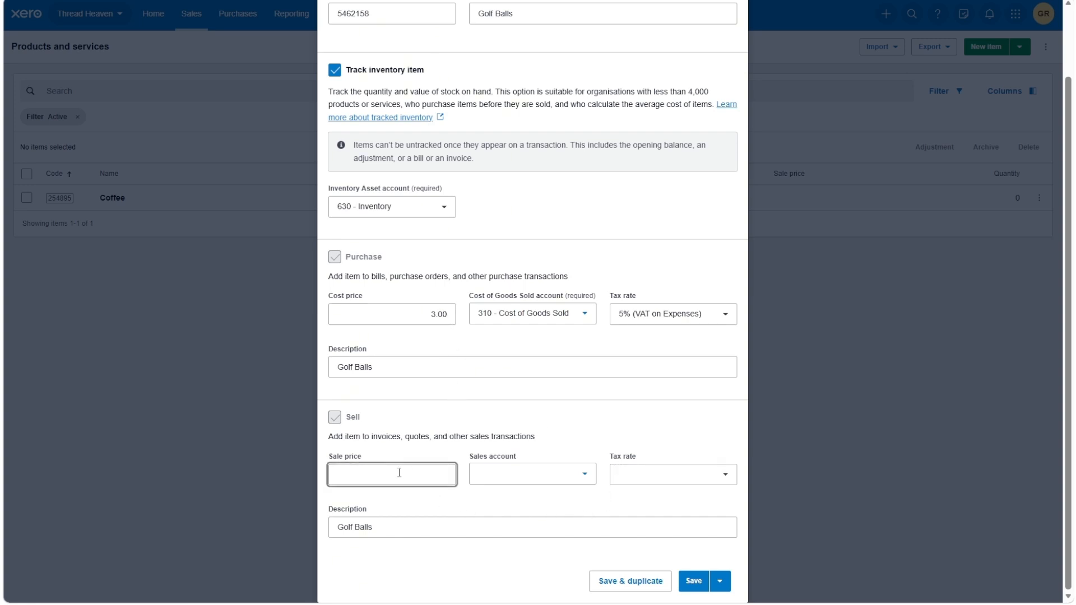
left_click(514, 415)
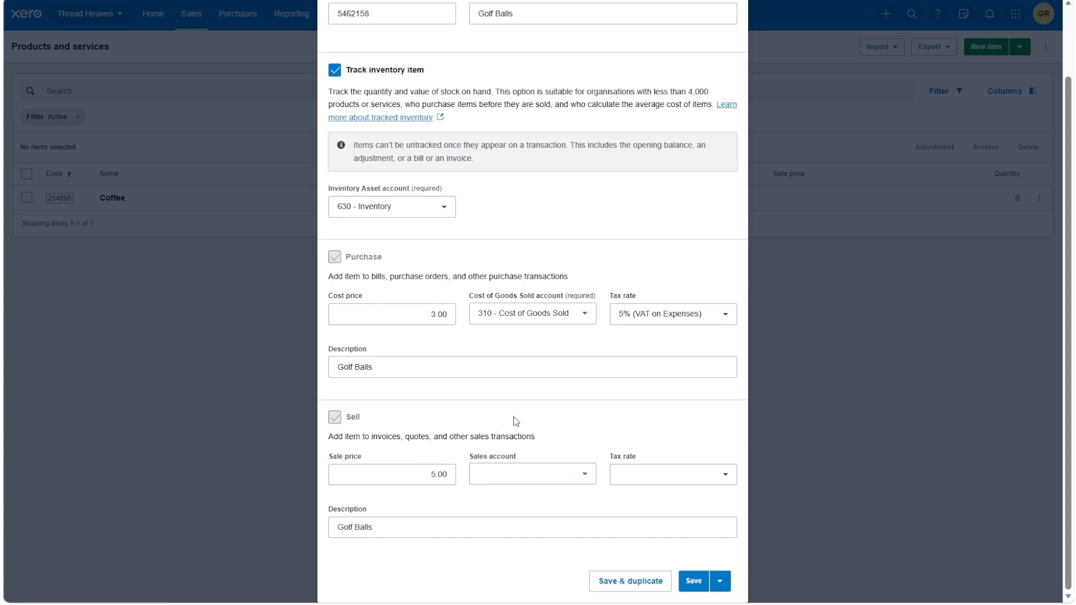
Assign the sale to the 200 - Sales account with the 5% (VAT on Income) tax rate
left_click(588, 474)
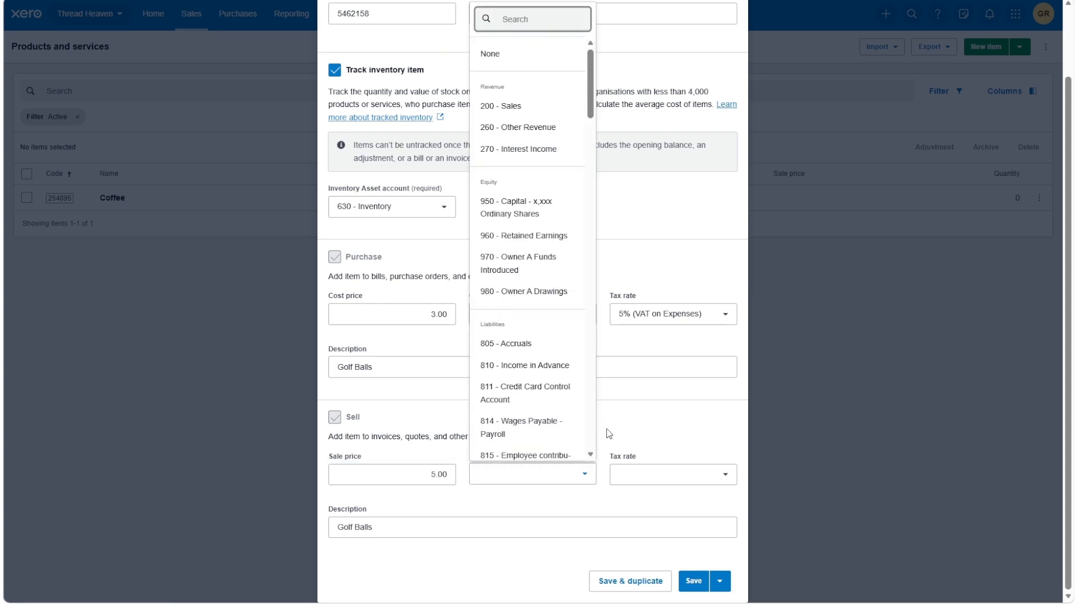
left_click(548, 114)
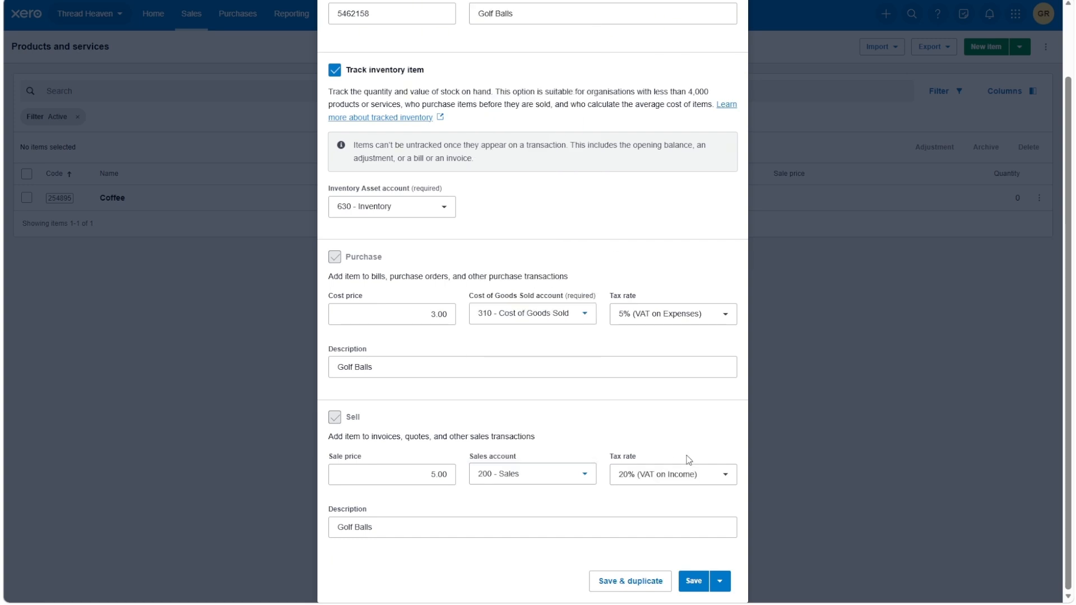
left_click(694, 485)
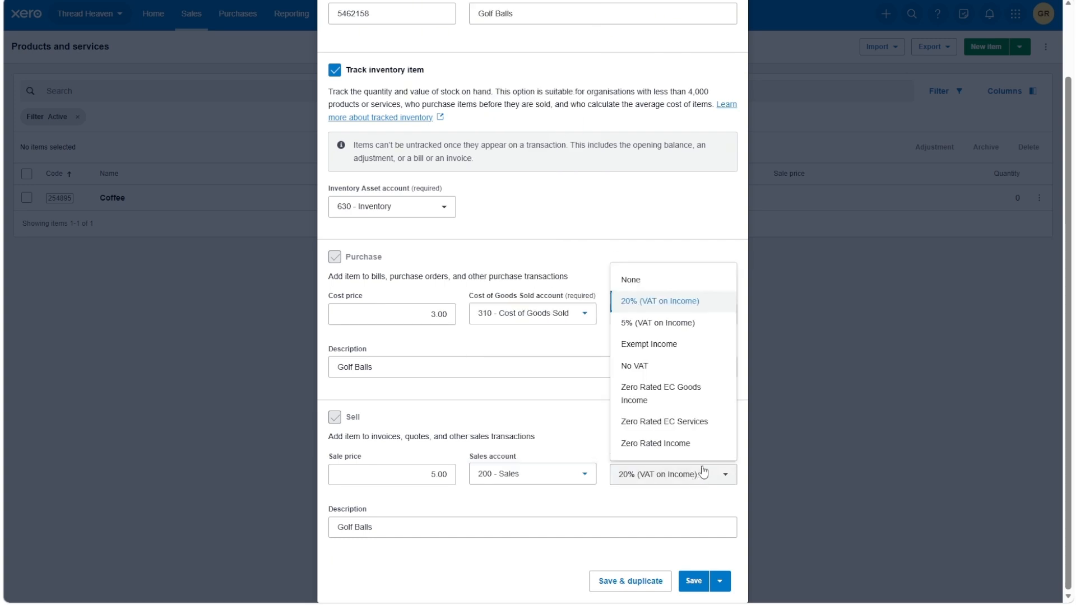
left_click(697, 325)
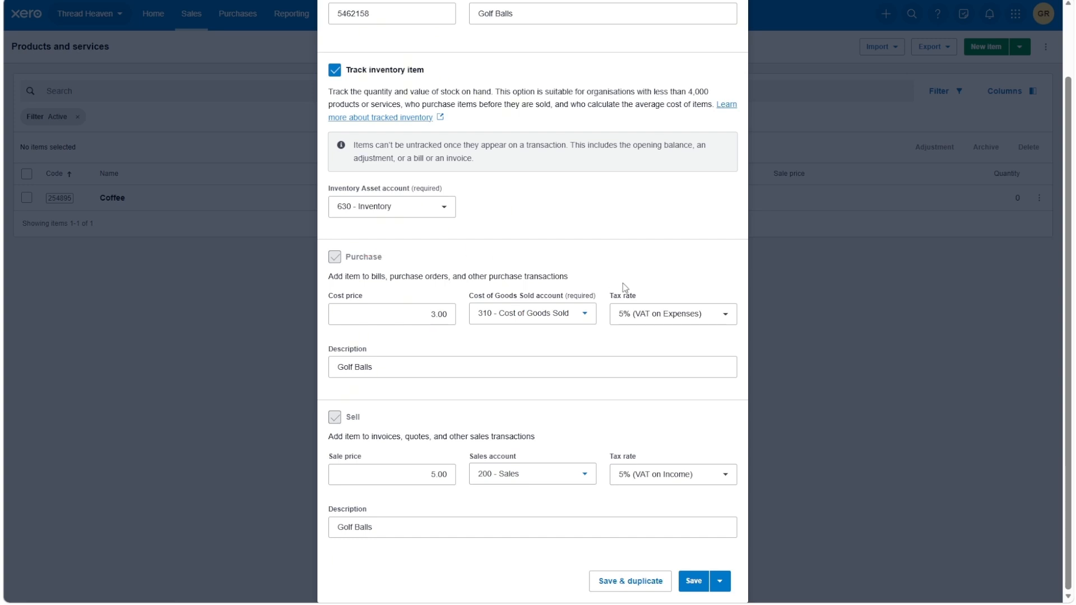
Review the completed item details and save the new Golf Balls item
scroll(625, 287, "up", 1)
scroll(625, 287, "down", 1)
left_click(689, 585)
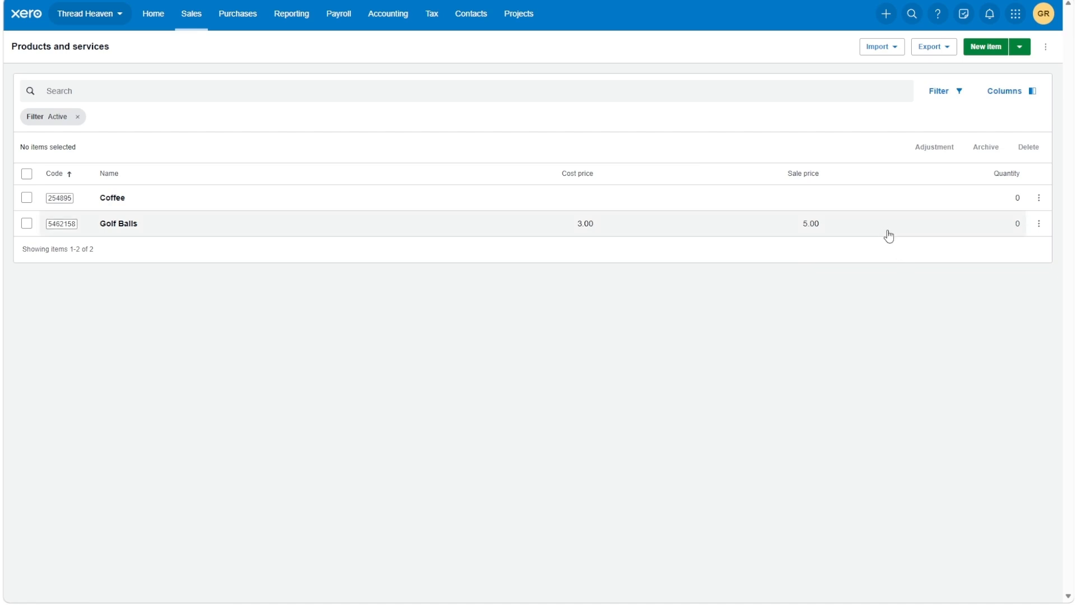
Start a new inventory adjustment for Golf Balls with the Increase quantity type
left_click(1039, 226)
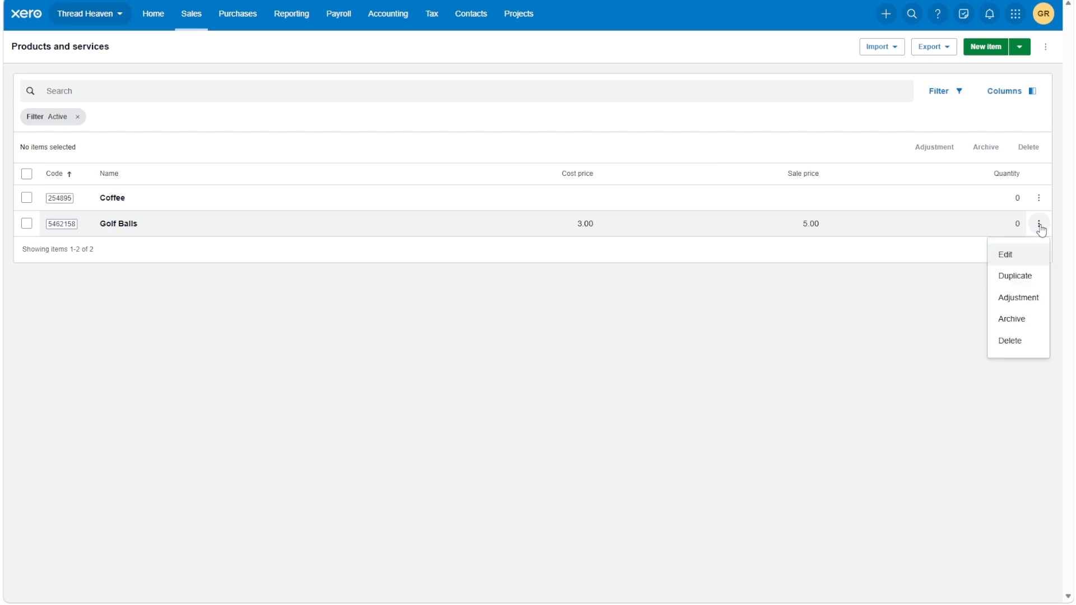
left_click(1040, 302)
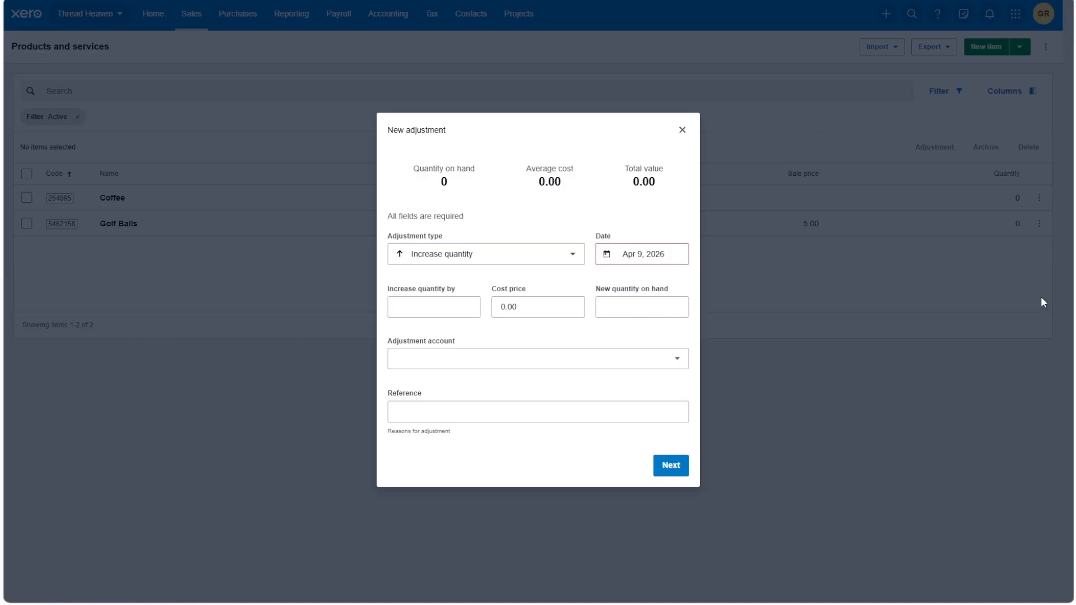
left_click(513, 258)
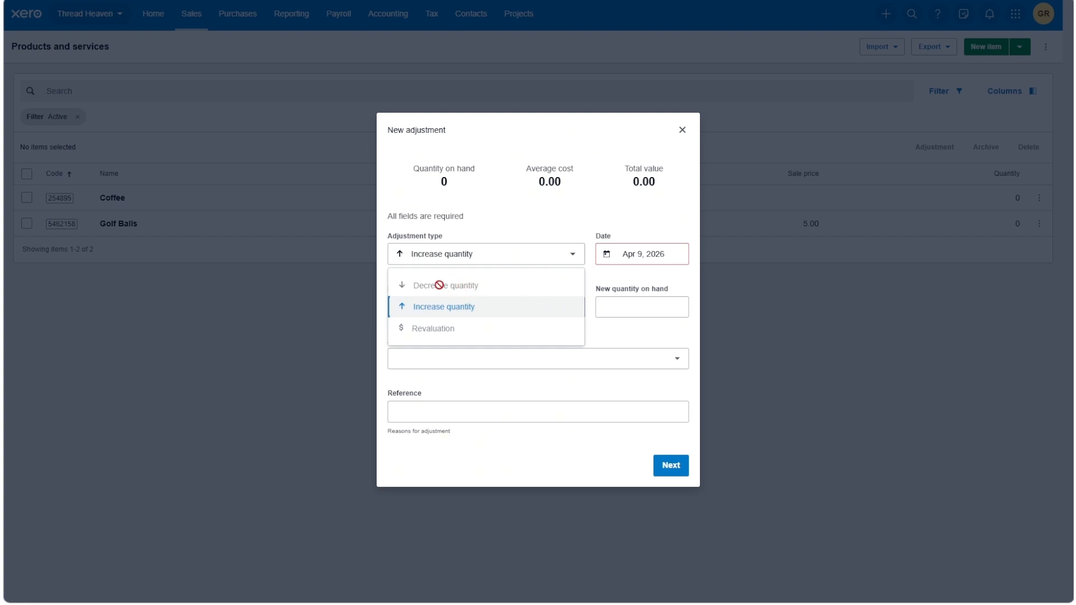
left_click(460, 307)
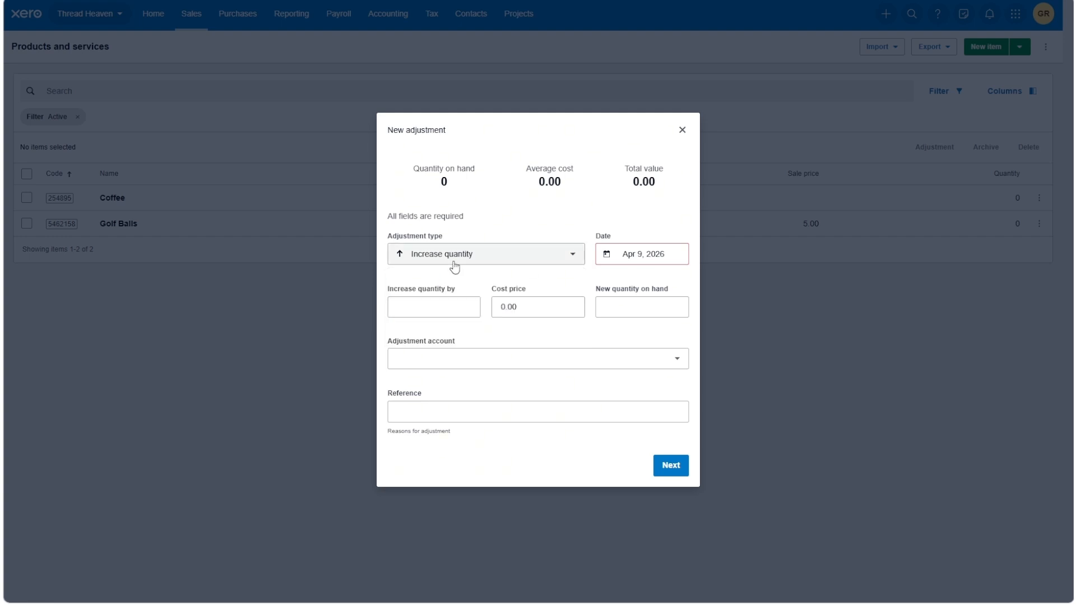
Date the adjustment Apr 9, 2026 and increase the Golf Balls quantity by 5
left_click(694, 346)
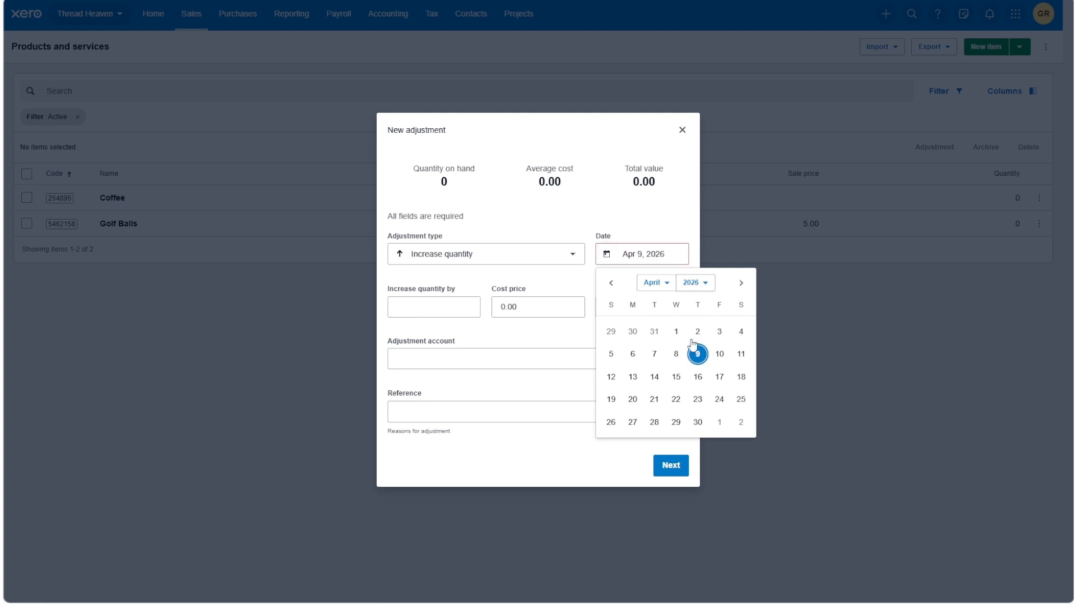
left_click(697, 355)
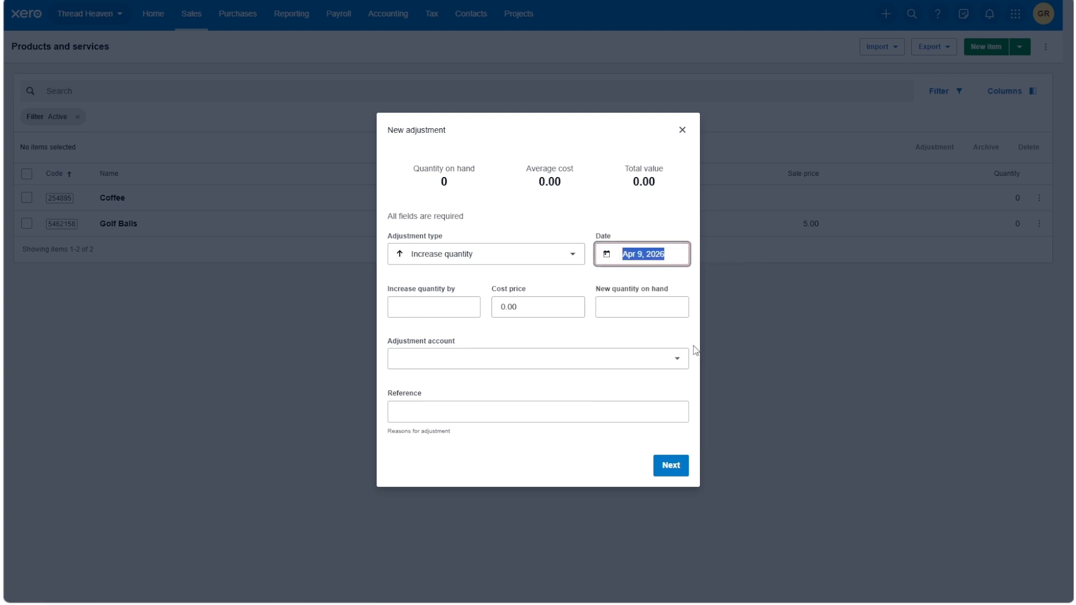
left_click(440, 307)
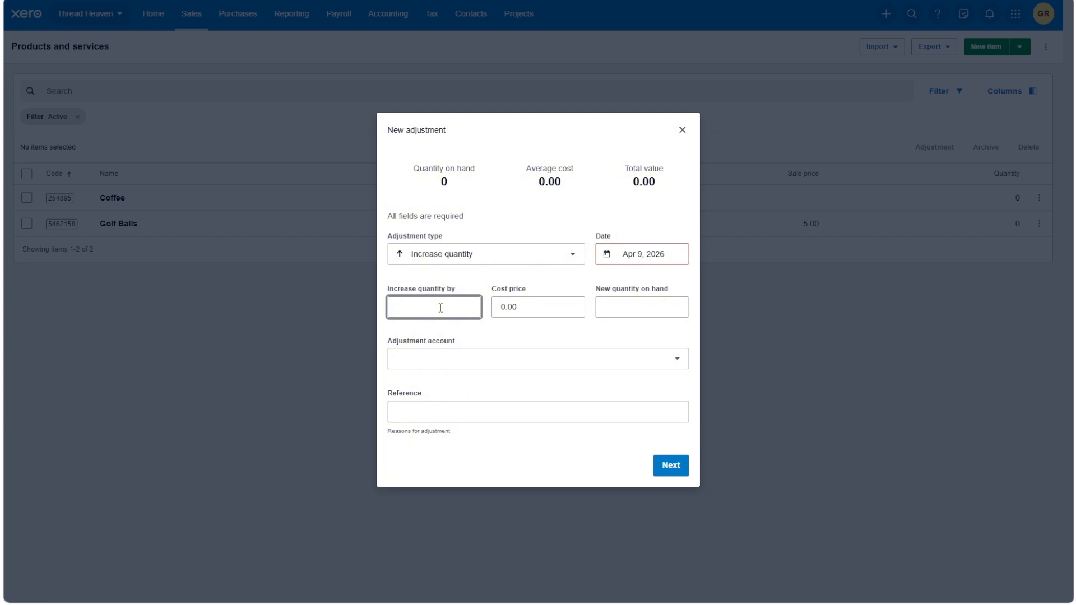
type("5")
left_click(629, 307)
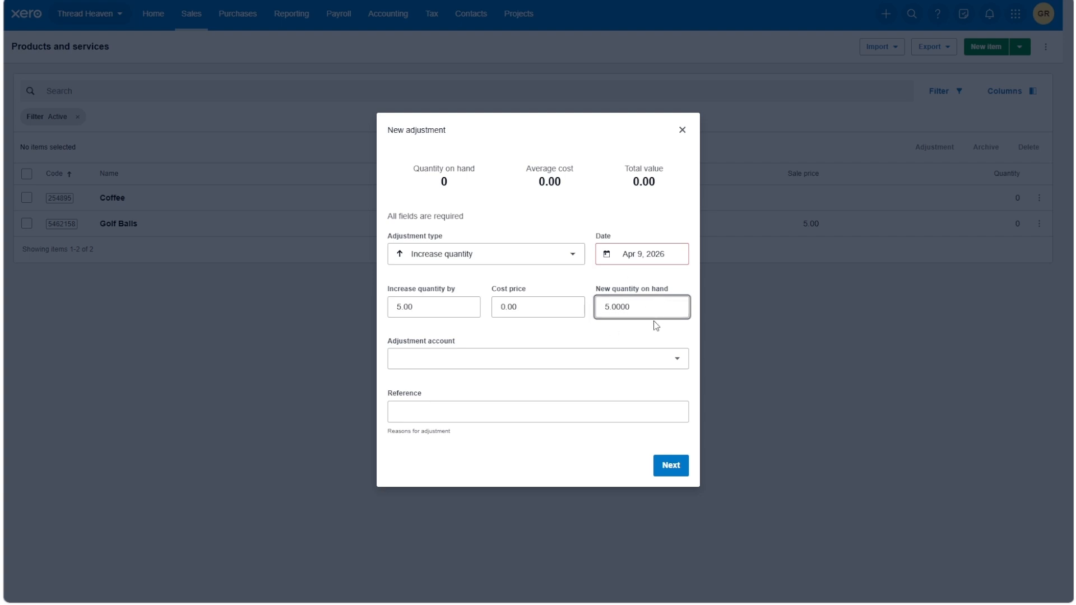
Set the cost price of the added Golf Balls to 1.00
left_click(531, 301)
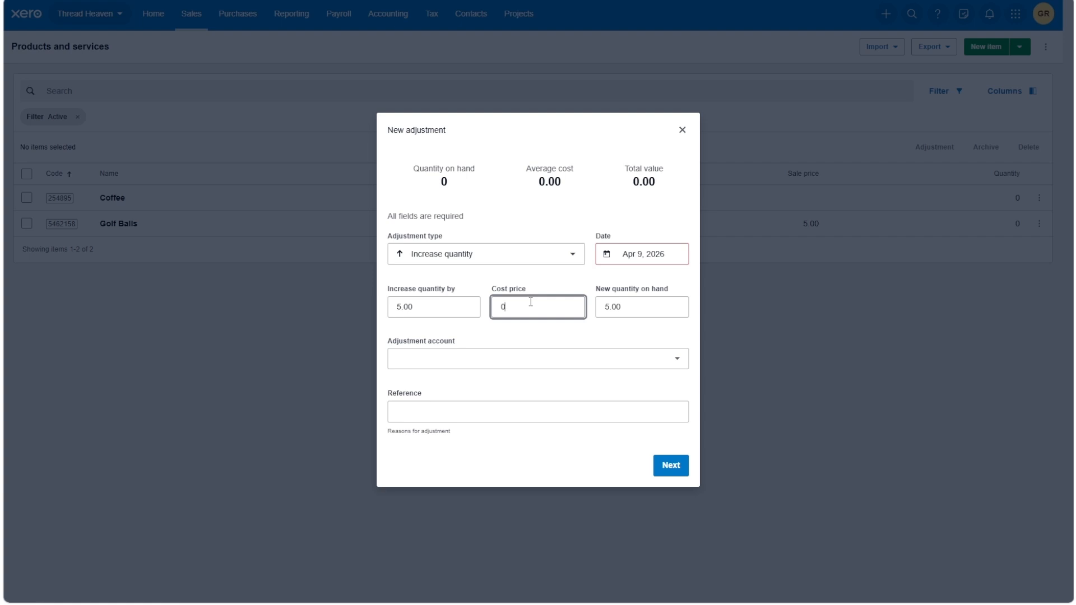
type("1")
key("BackSpace")
key("BackSpace")
type("1")
left_click(573, 289)
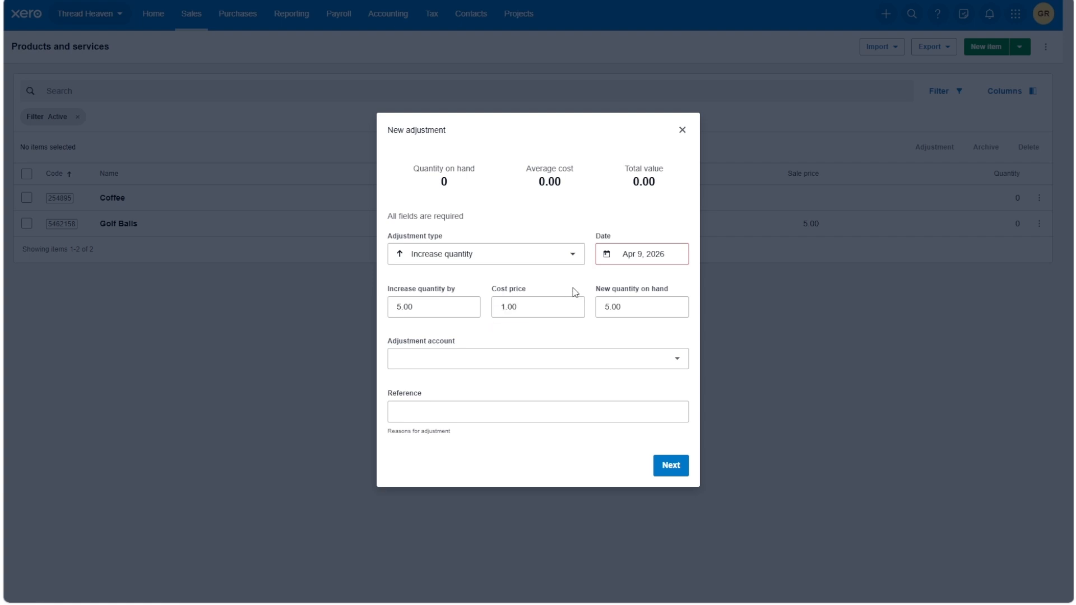
Choose 325 - Direct Expenses as the adjustment account
left_click(679, 370)
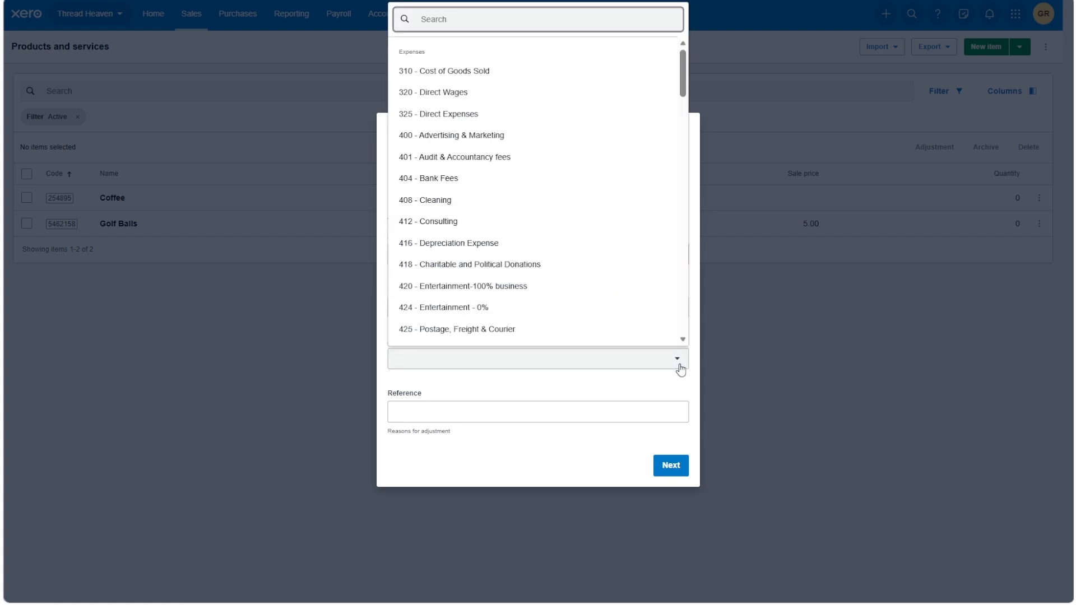
type("Exp")
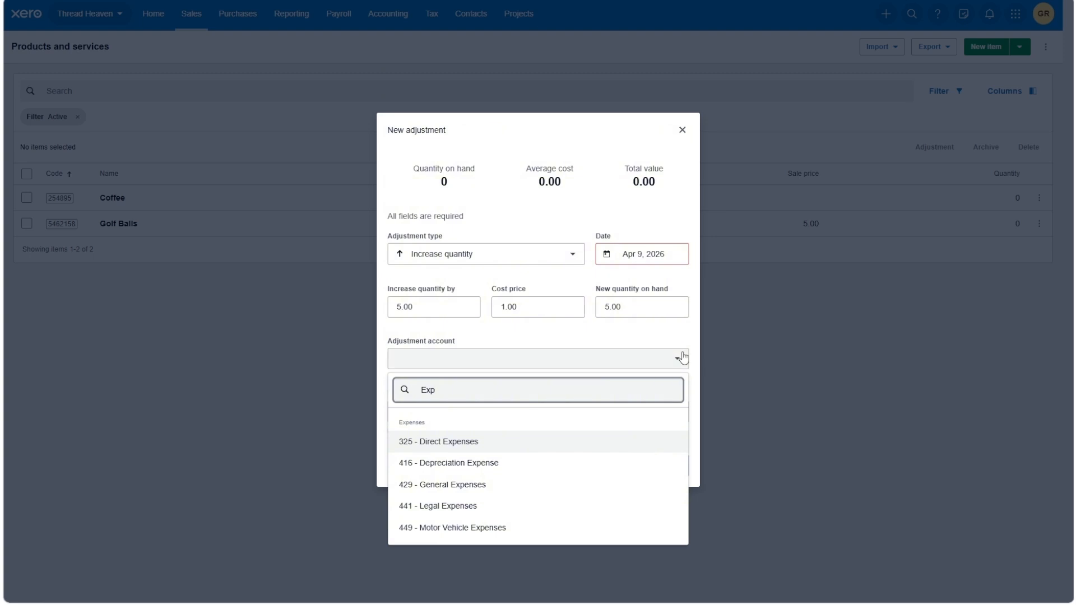
left_click(496, 449)
Enter "Inventory" as the reference for the adjustment
left_click(419, 410)
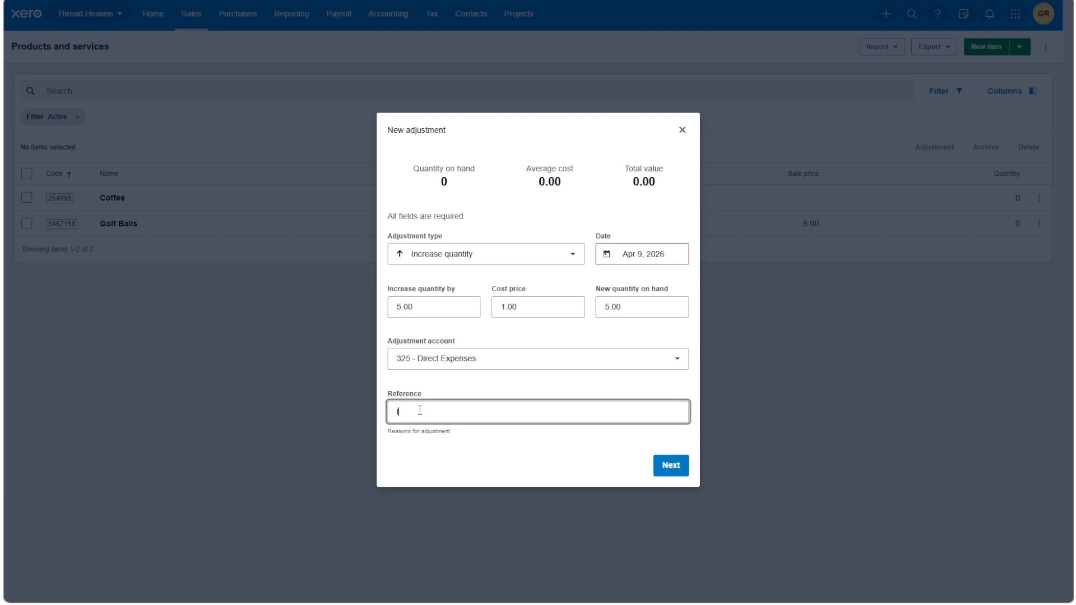
type("Inventor")
key("BackSpace")
key("BackSpace")
key("BackSpace")
key("BackSpace")
key("BackSpace")
type("ventory")
left_click(435, 442)
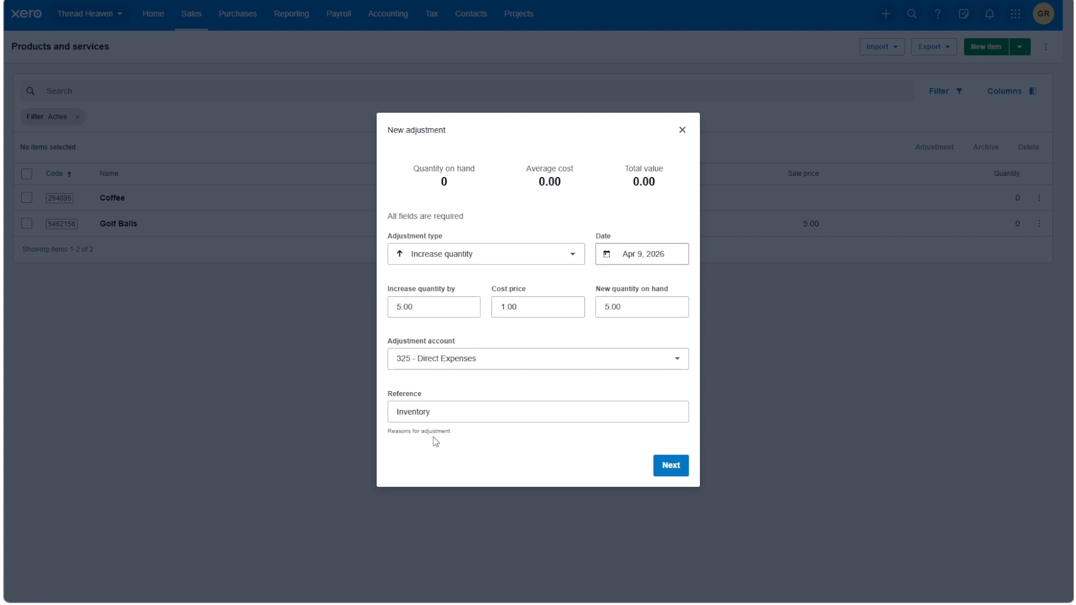
Review the Golf Balls adjustment summary and post the adjustment
left_click(673, 465)
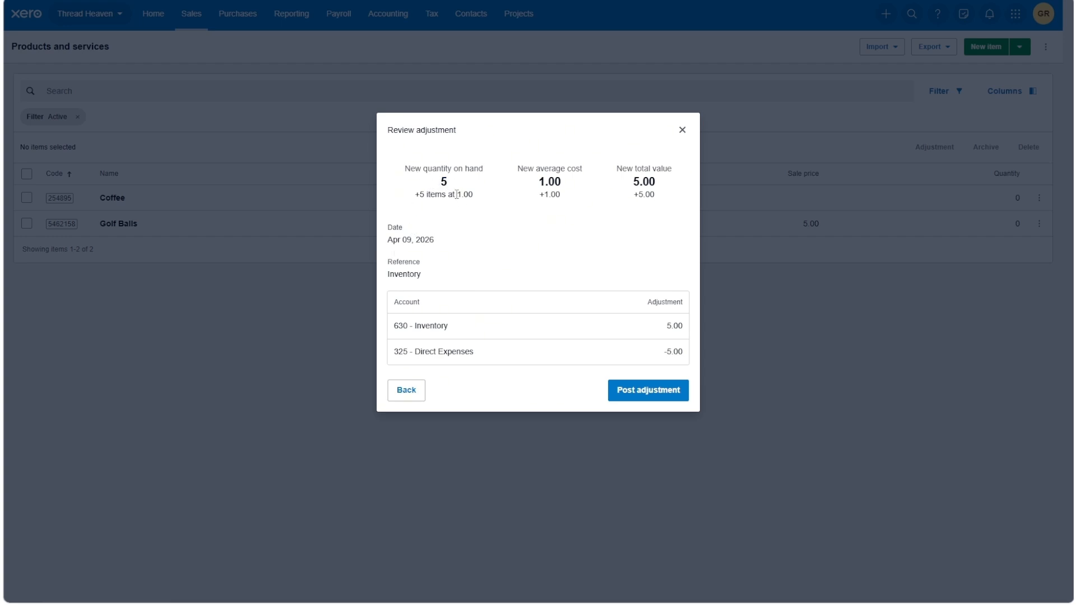
left_click_drag(537, 182, 547, 182)
left_click(580, 200)
left_click(634, 399)
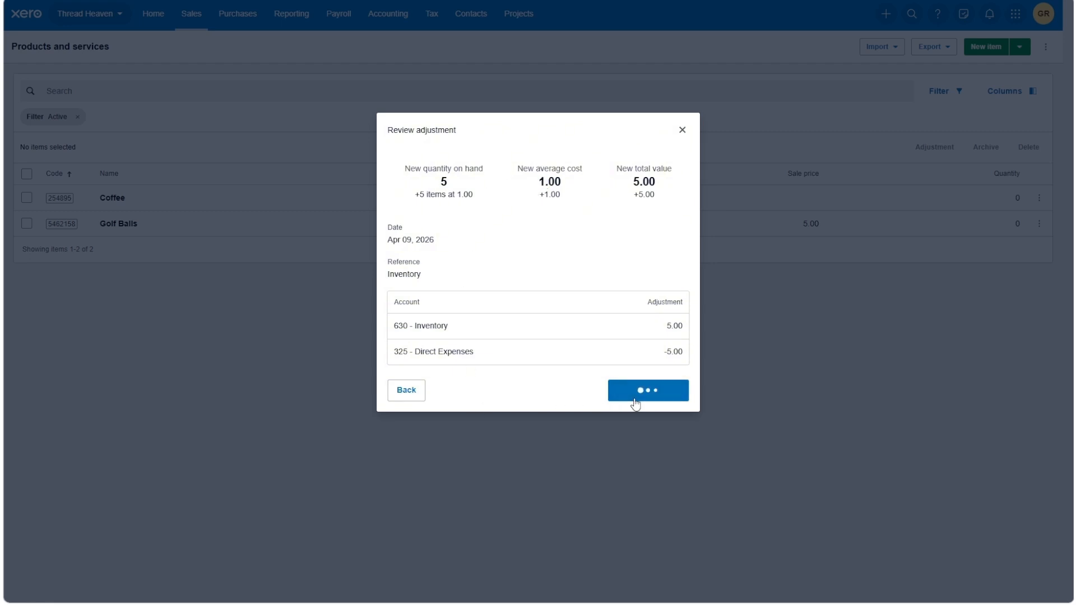